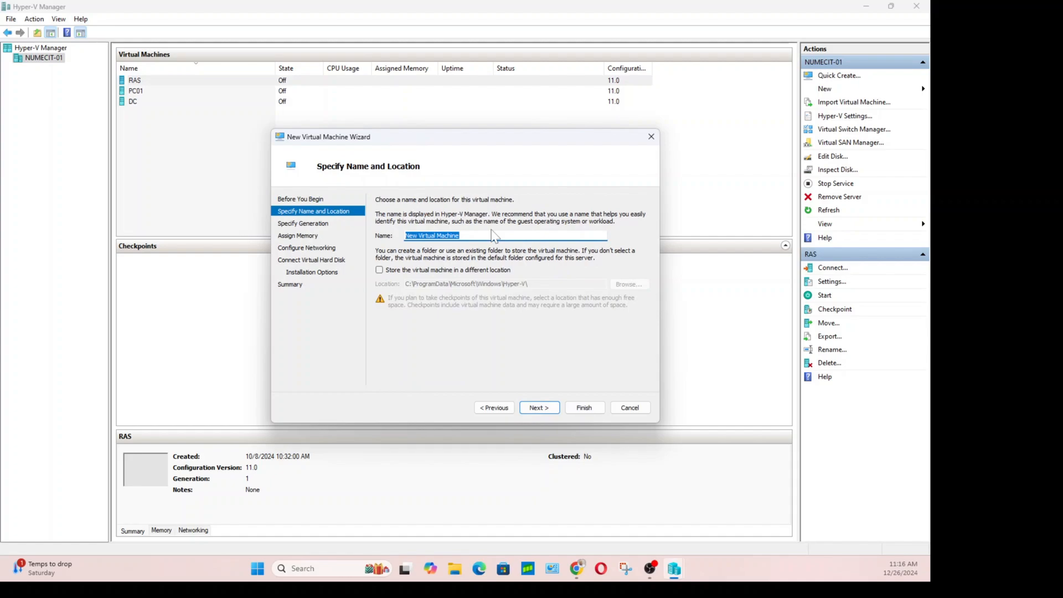
# Name the new VM 'TestVM', choose Generation 2, and continue to the 4096 MB memory page.
pyautogui.write('TestVM')
pyautogui.click(535, 408)
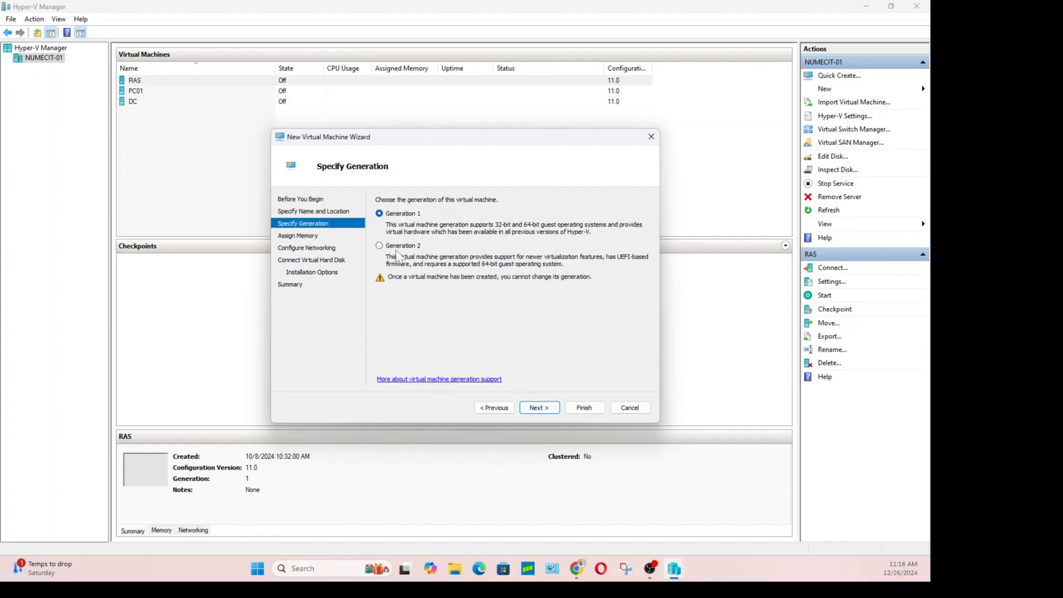
pyautogui.click(380, 246)
pyautogui.click(539, 409)
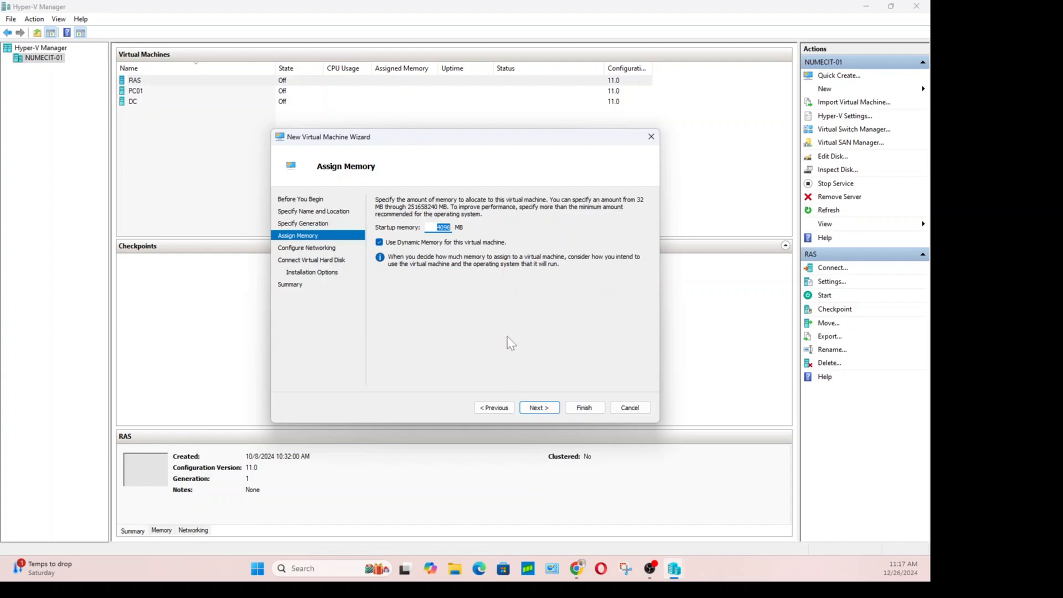
# Connect the virtual machine's network adapter to Default Switch.
pyautogui.click(537, 410)
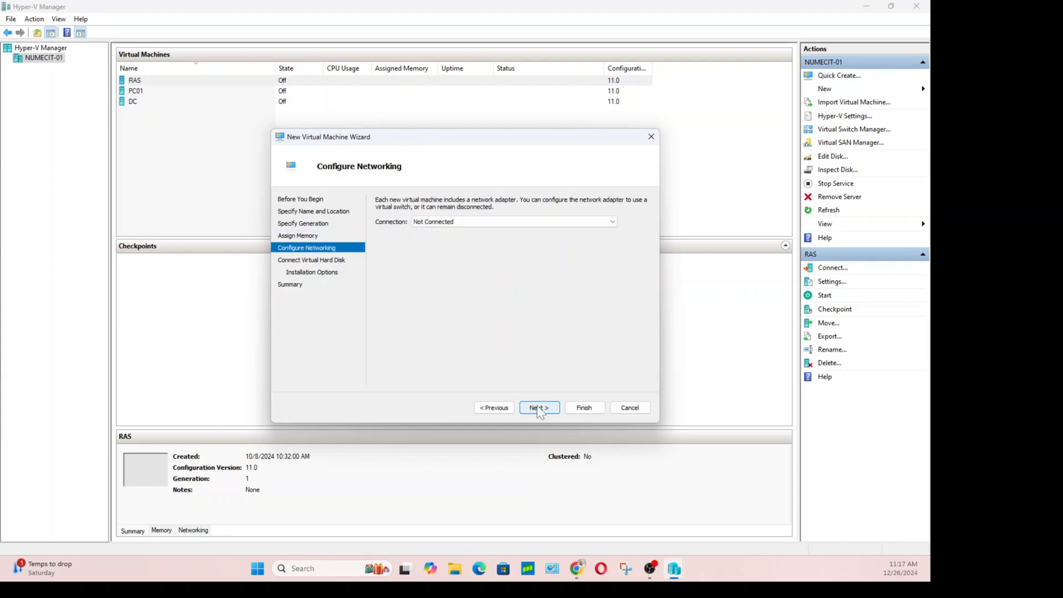
pyautogui.click(490, 224)
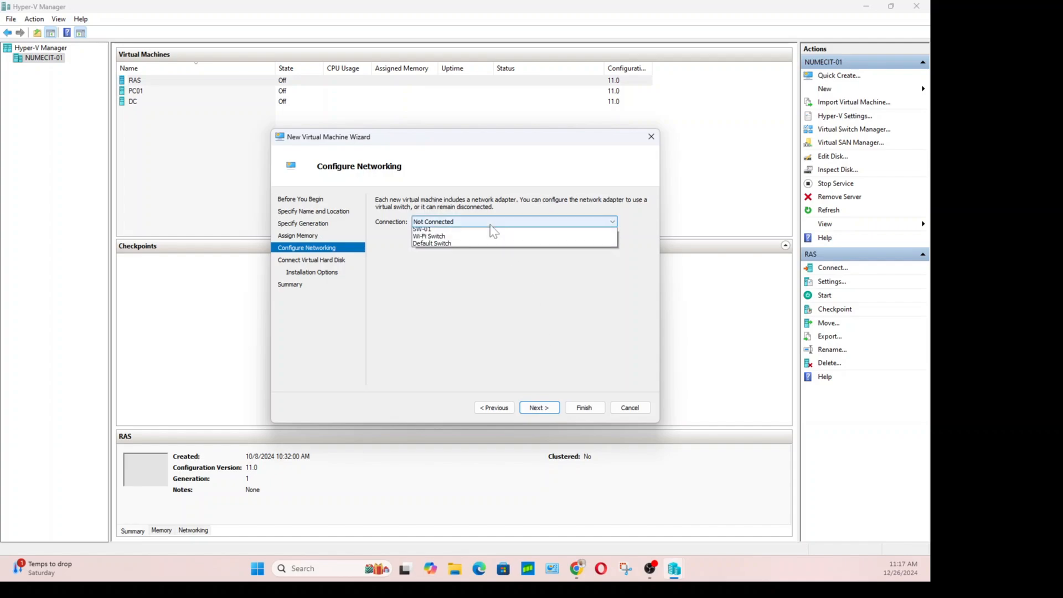
pyautogui.click(477, 265)
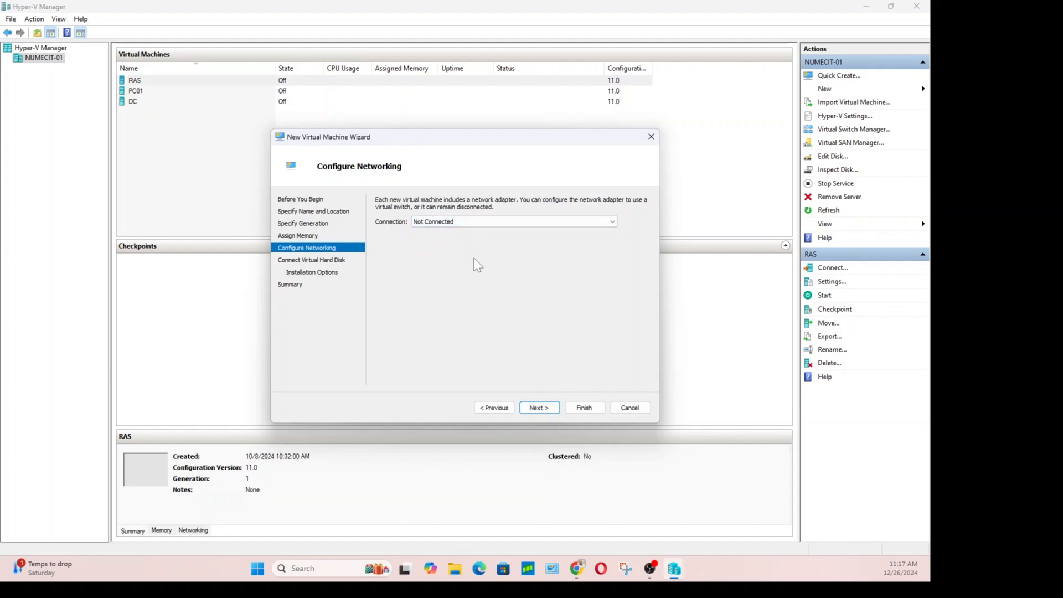
pyautogui.click(474, 222)
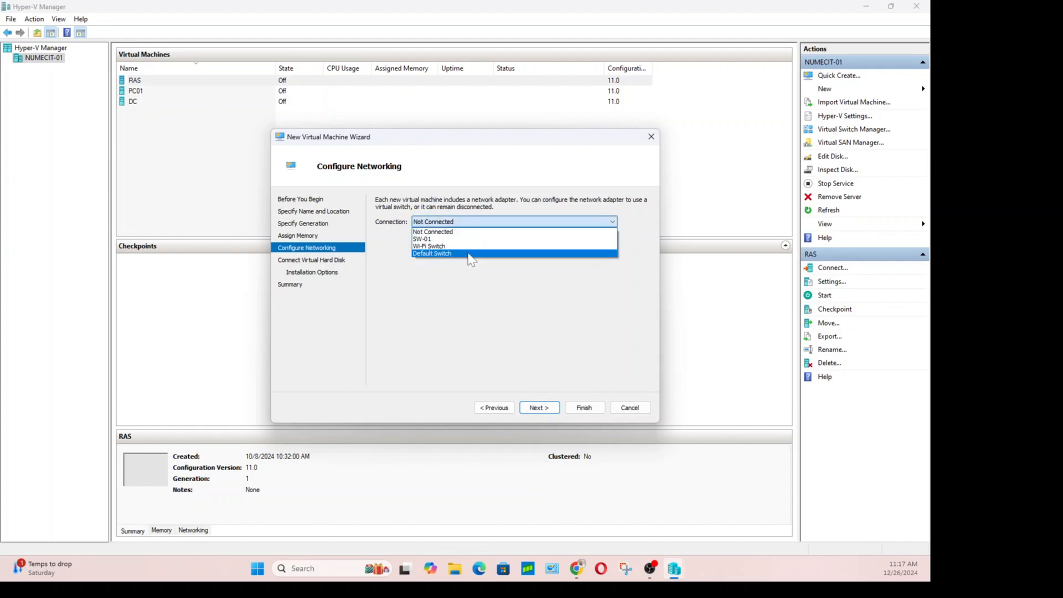
pyautogui.click(471, 253)
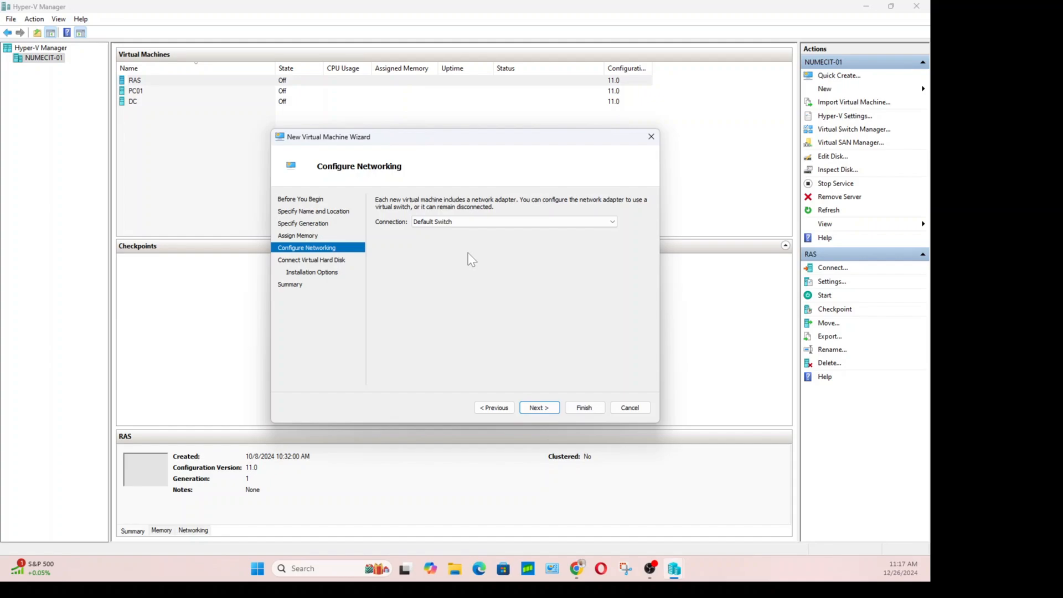
# Change the new virtual hard disk TestVM.vhdx size from 127 GB to 20 GB.
pyautogui.click(539, 409)
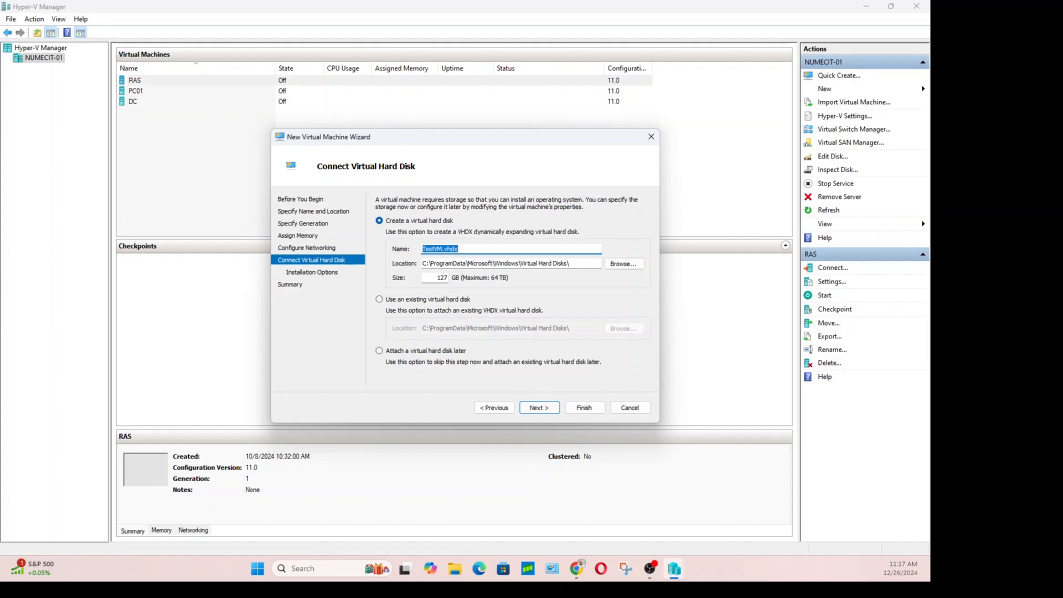
pyautogui.moveTo(447, 278); pyautogui.dragTo(441, 278)
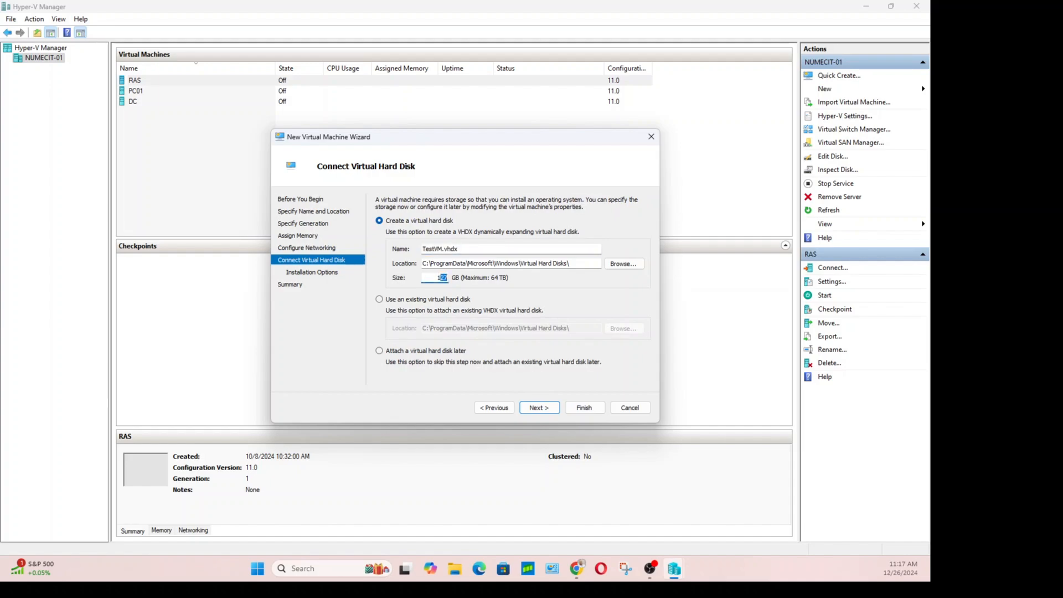
pyautogui.press('BackSpace')
pyautogui.press('BackSpace')
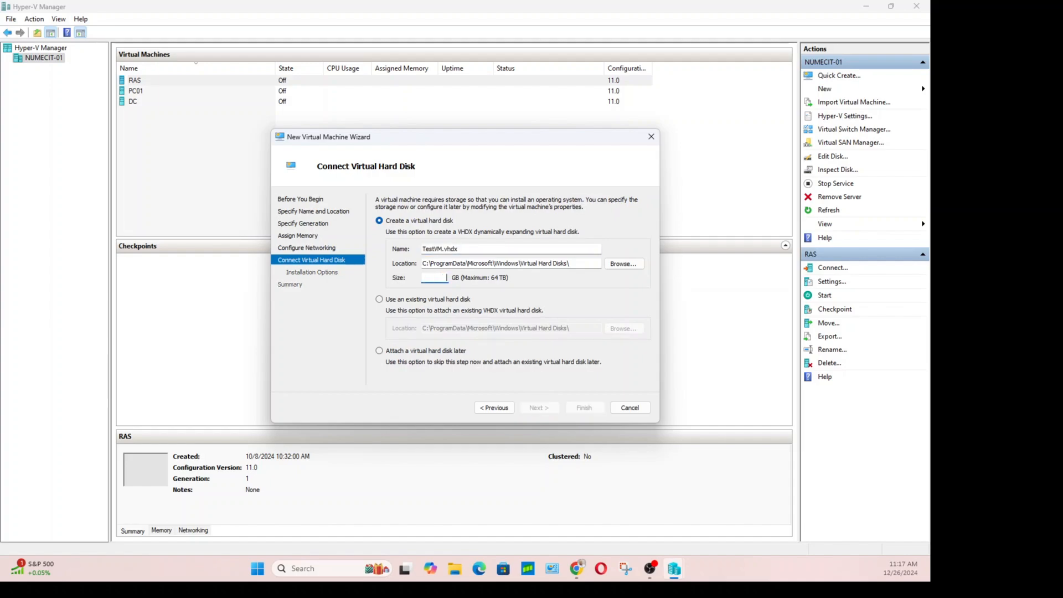
pyautogui.write('20')
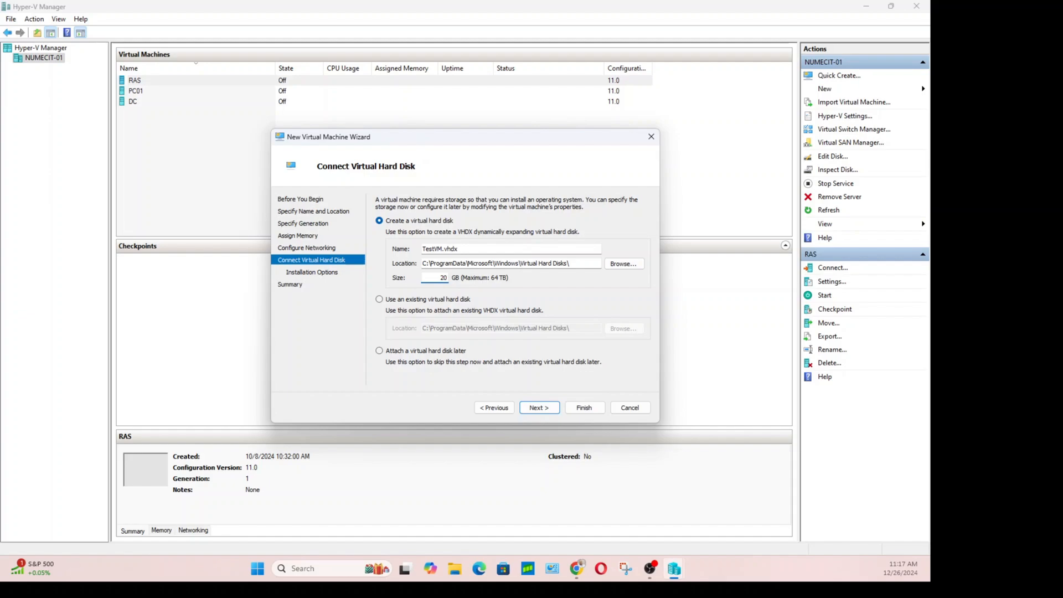
pyautogui.click(535, 410)
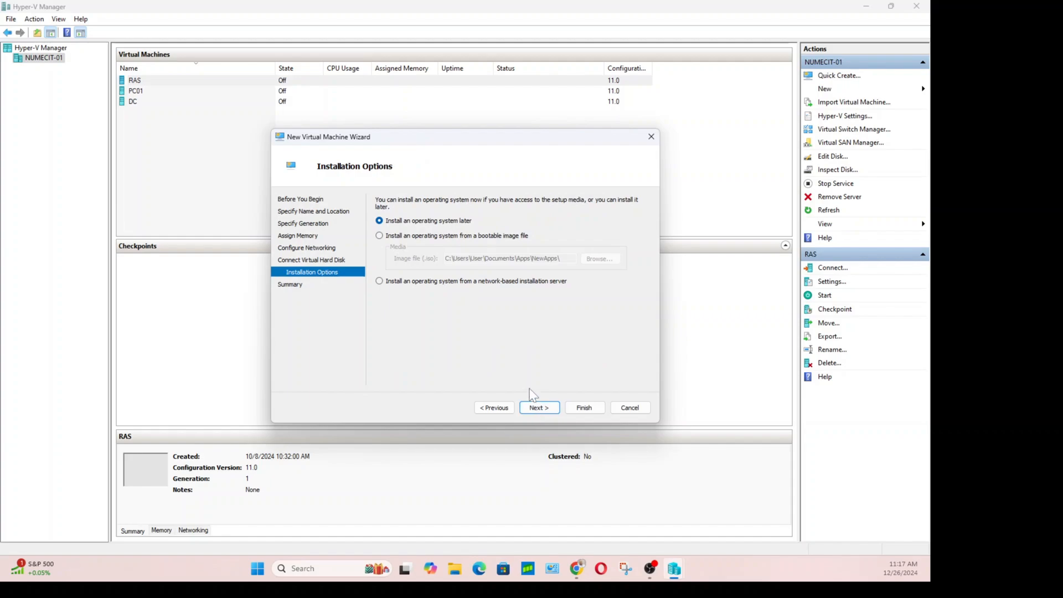
# Install the OS from the Windows Server 2016 Datacenter ISO in Documents\VirtualBoxInstallation.
pyautogui.click(379, 235)
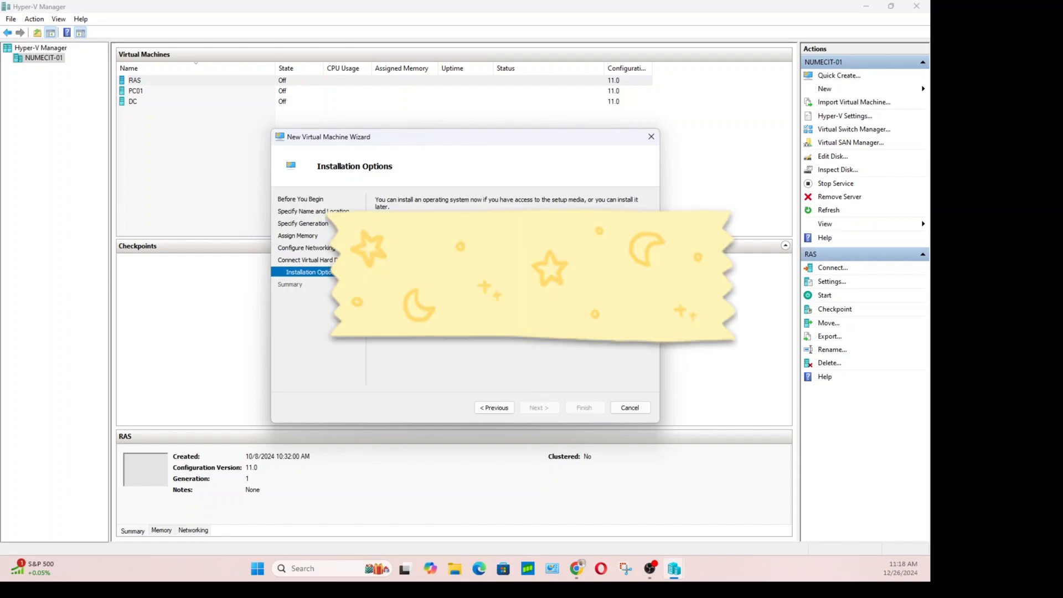
pyautogui.click(623, 261)
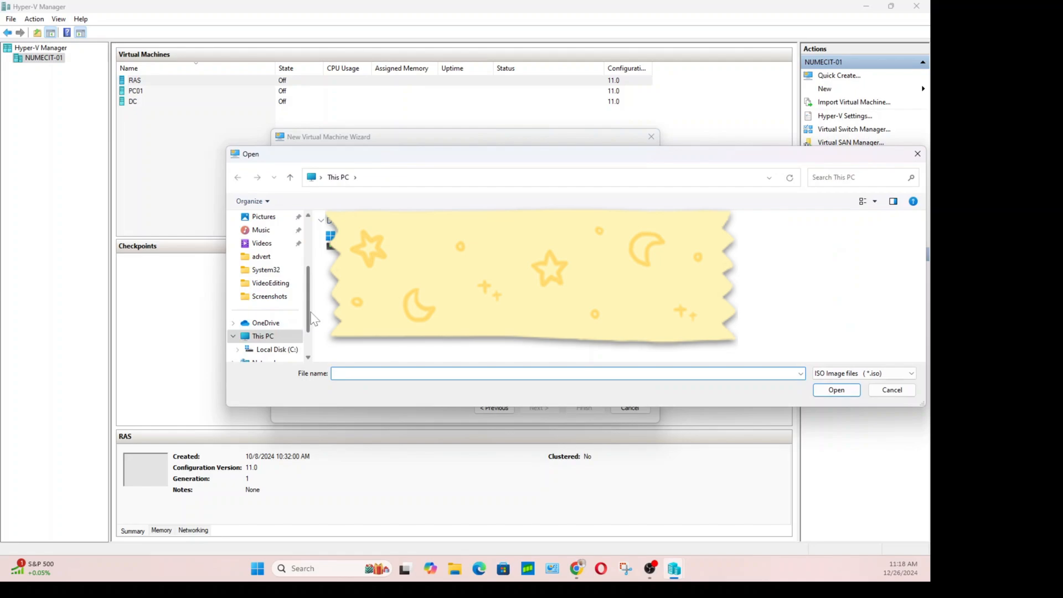
pyautogui.moveTo(310, 311); pyautogui.dragTo(315, 269)
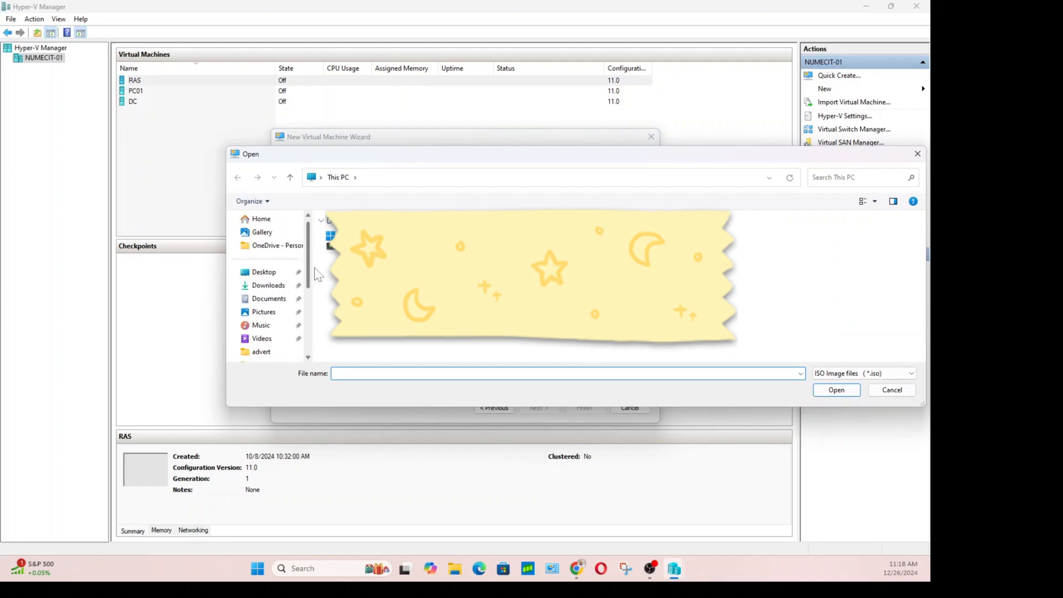
pyautogui.click(268, 301)
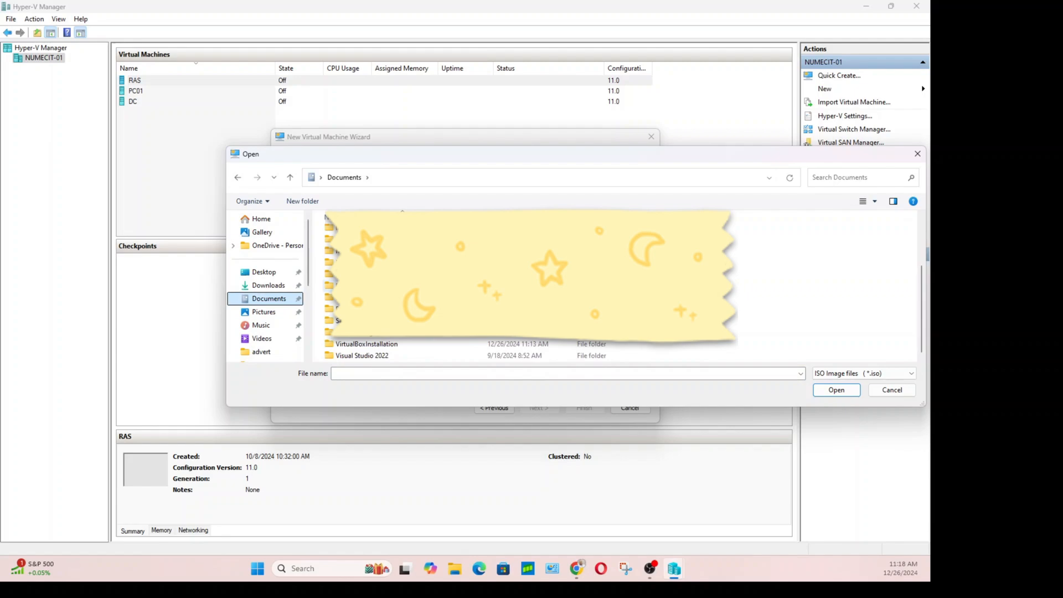
pyautogui.doubleClick(361, 346)
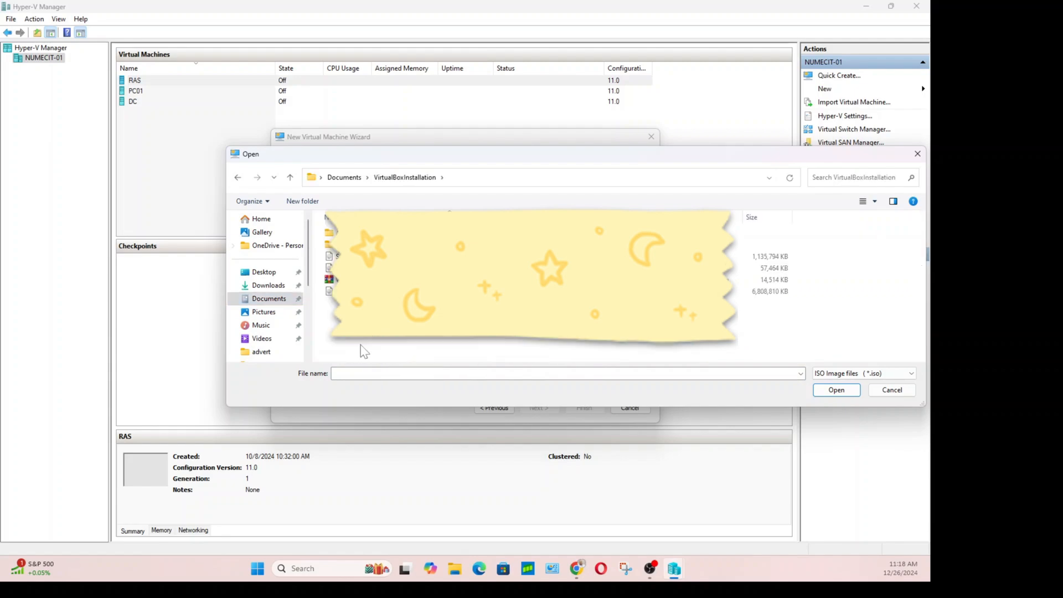
pyautogui.click(526, 291)
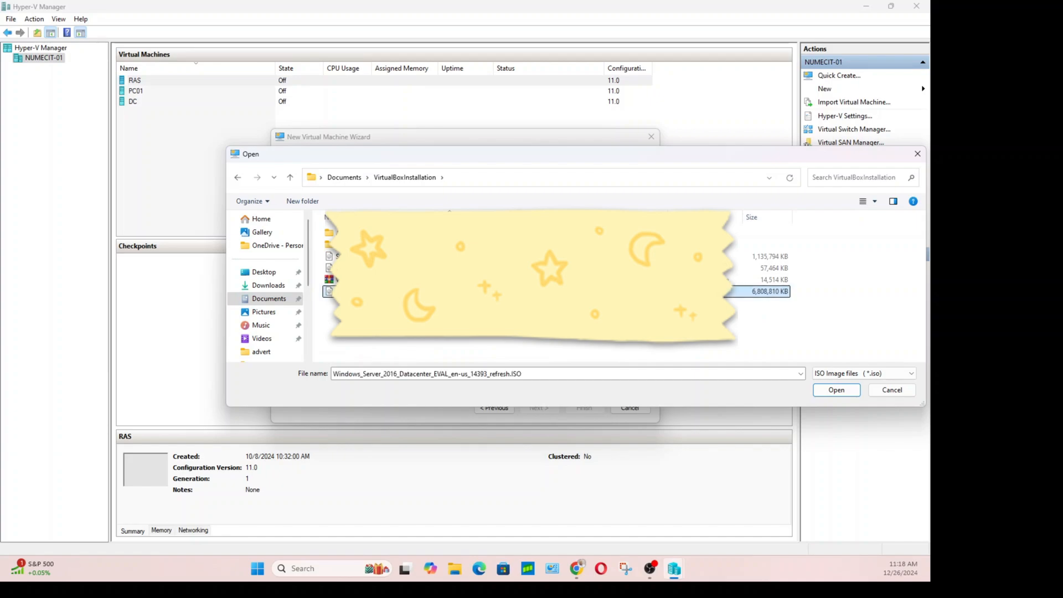
pyautogui.click(836, 390)
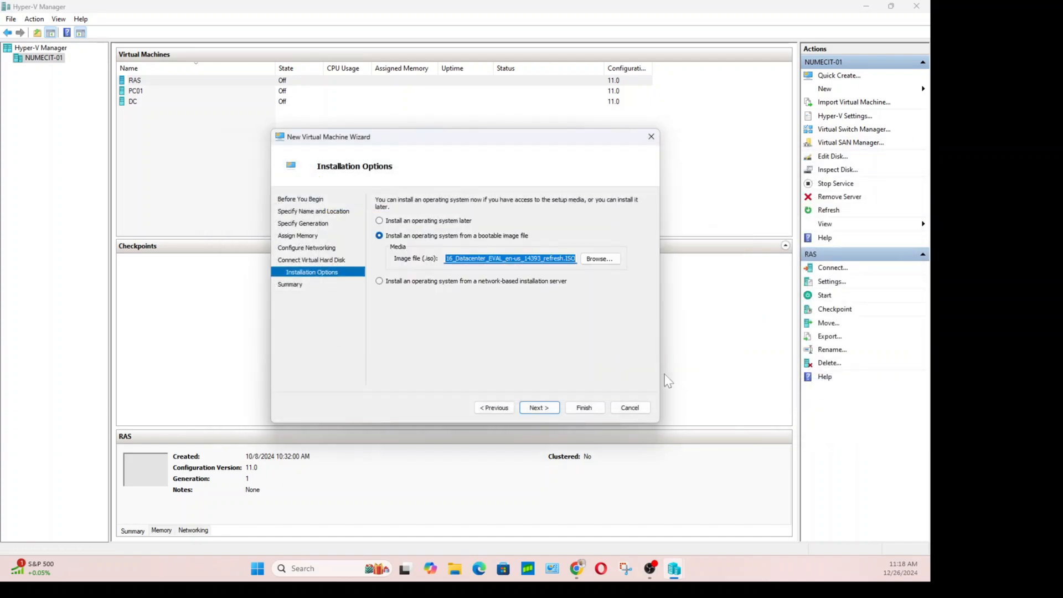
pyautogui.click(535, 410)
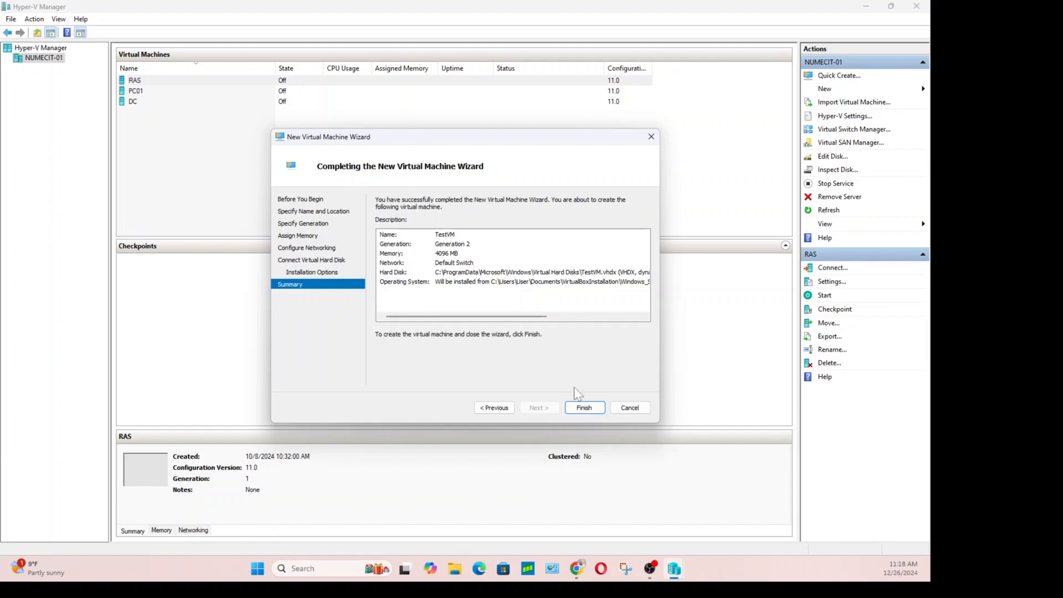
# Finish the wizard to create TestVM, connect to it, and power it on.
pyautogui.click(585, 408)
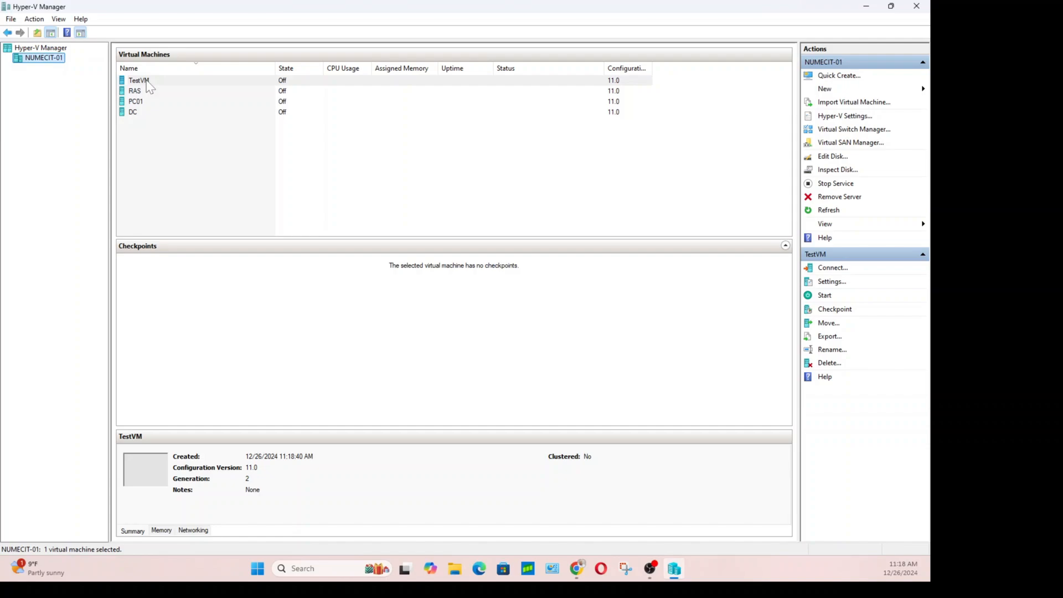
pyautogui.click(149, 85)
pyautogui.doubleClick(148, 84)
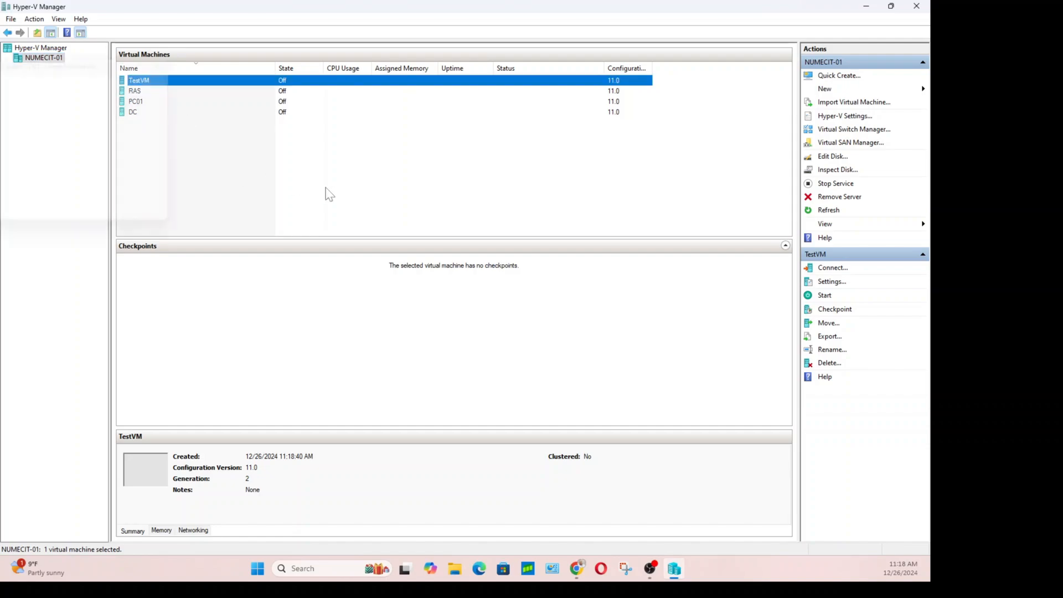
pyautogui.moveTo(198, 61); pyautogui.dragTo(418, 76)
pyautogui.click(357, 240)
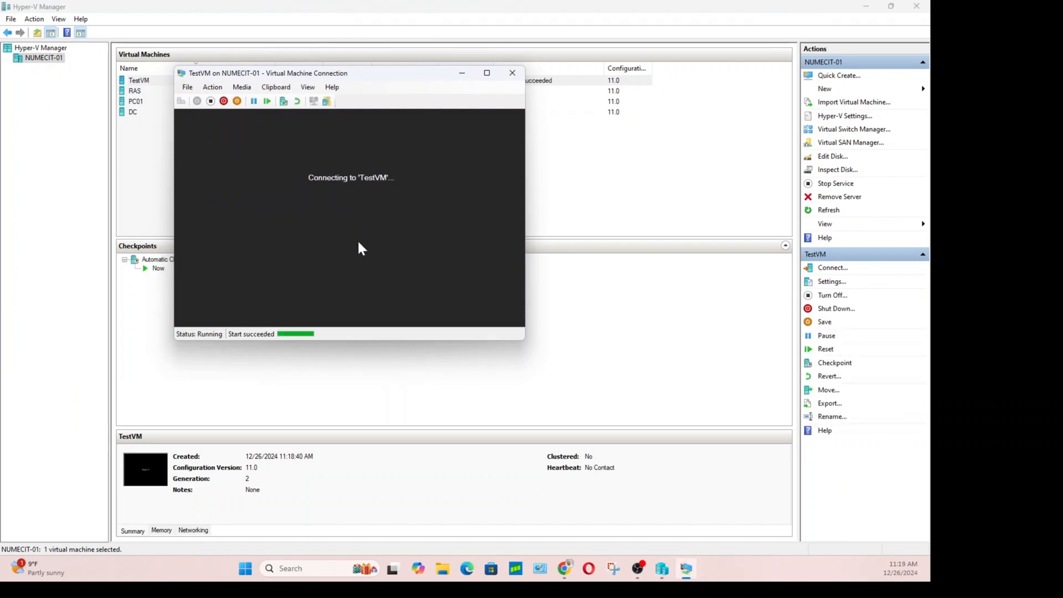
# Boot TestVM from the installation disc and start Windows Setup with default language settings.
pyautogui.press('Return')
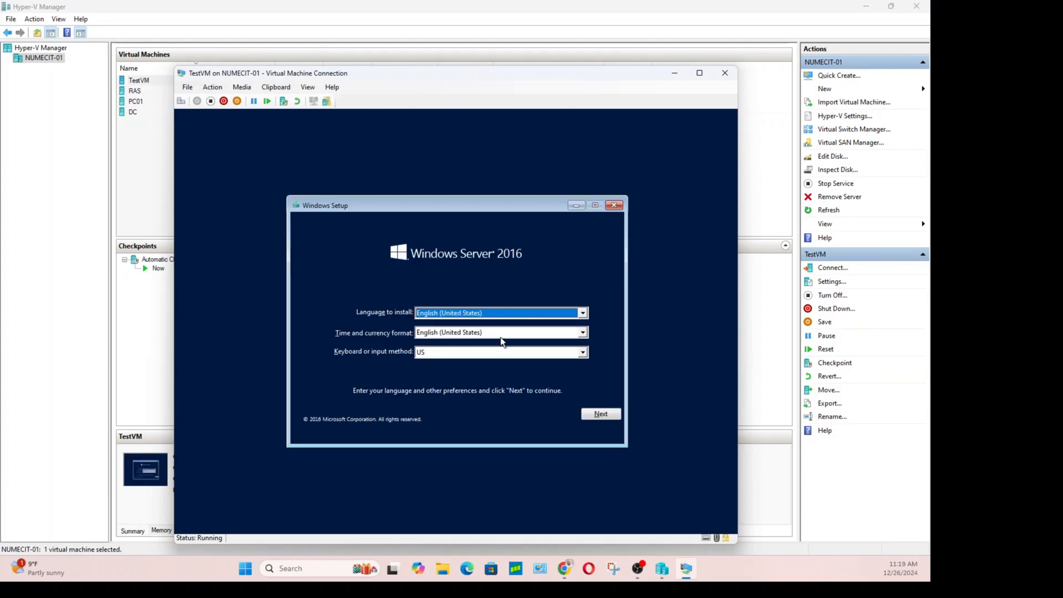
pyautogui.click(598, 414)
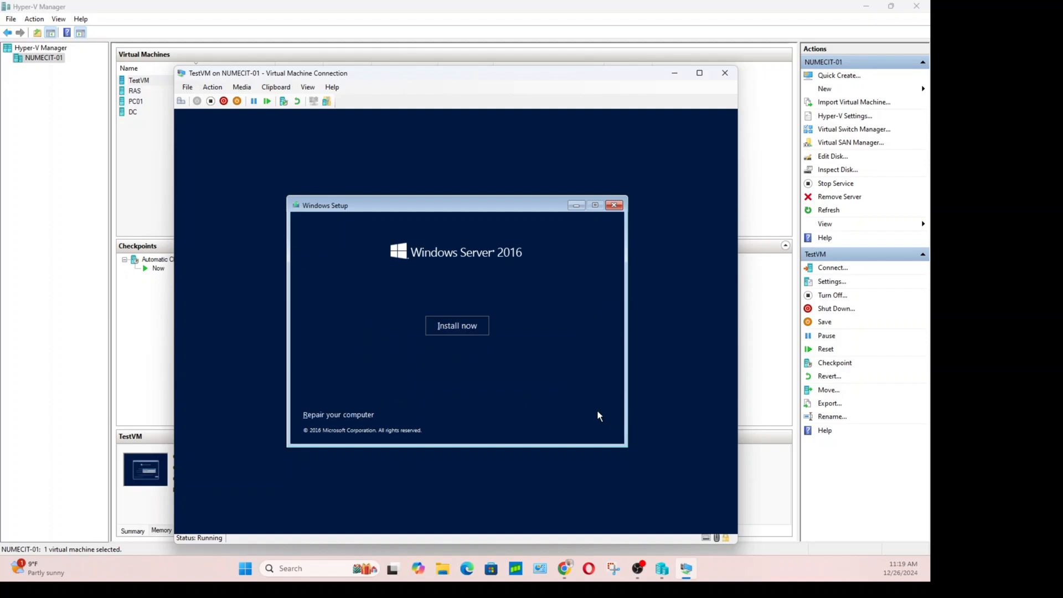
pyautogui.click(463, 328)
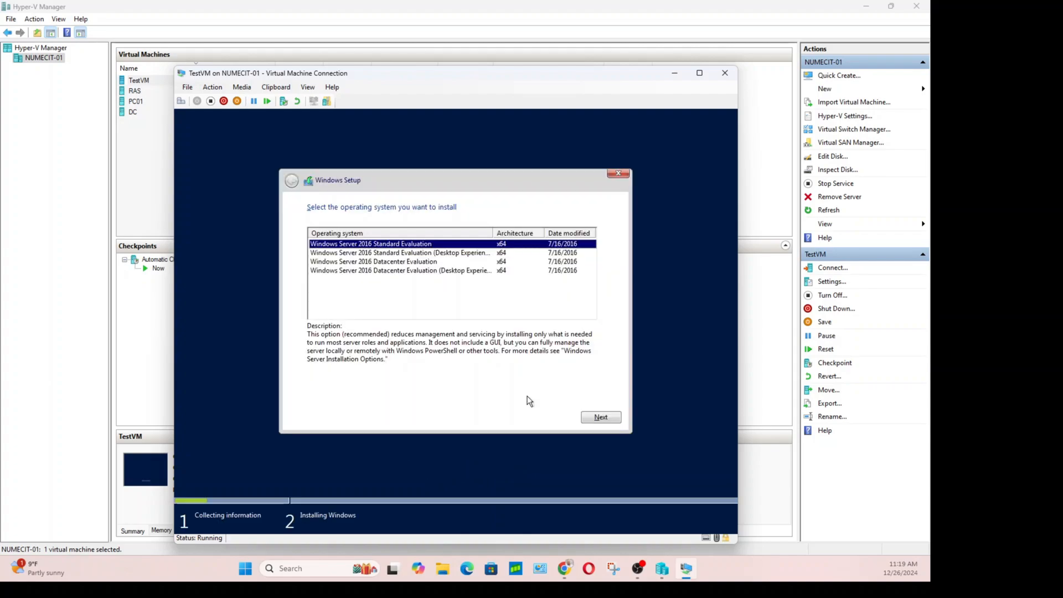
# Choose Datacenter Evaluation (Desktop Experience), accept the license terms, and pick Custom install.
pyautogui.click(368, 271)
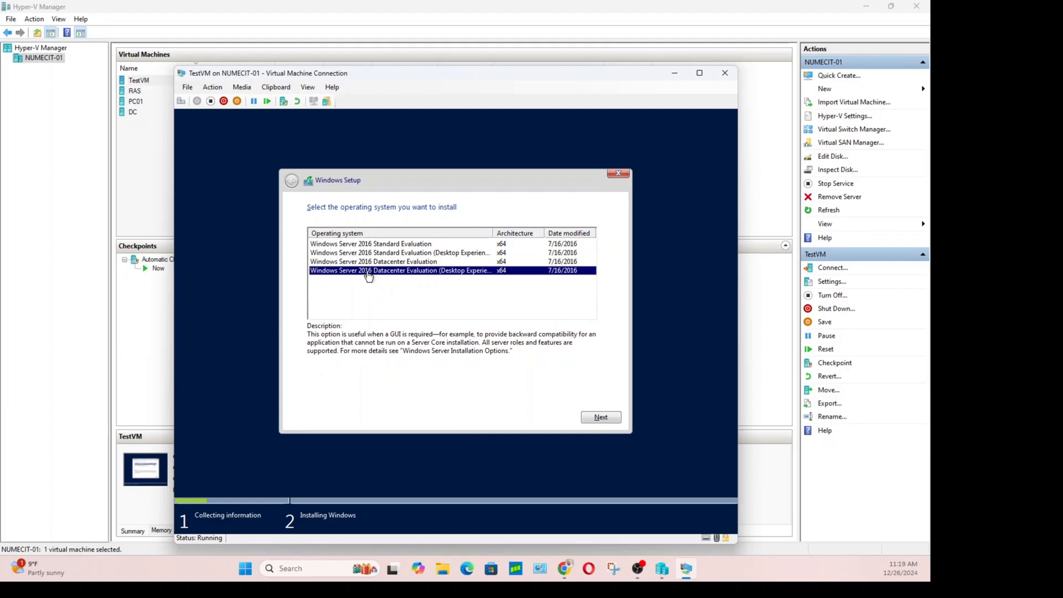
pyautogui.click(601, 418)
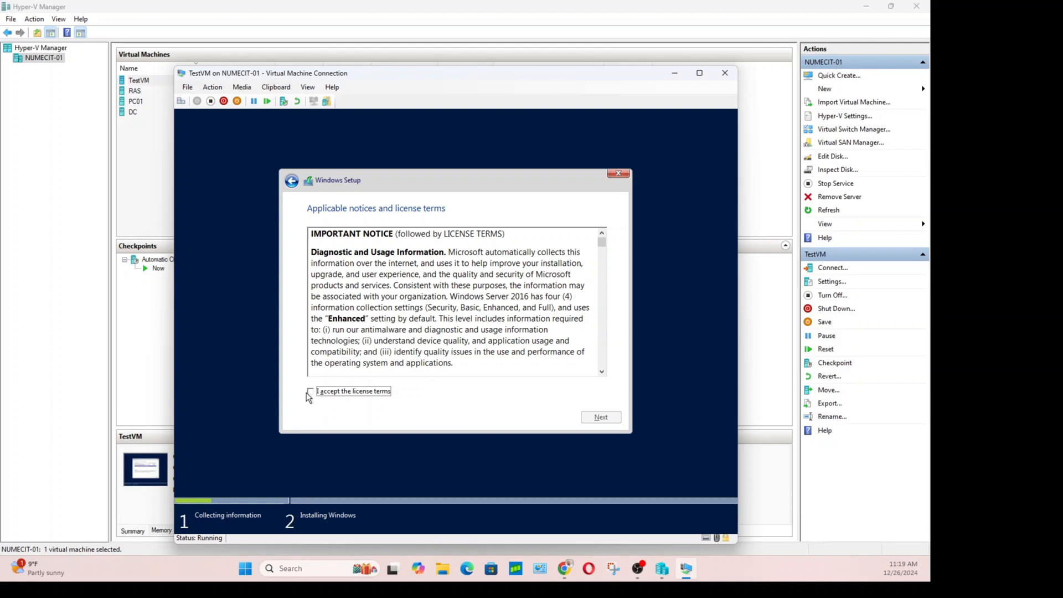
pyautogui.click(310, 392)
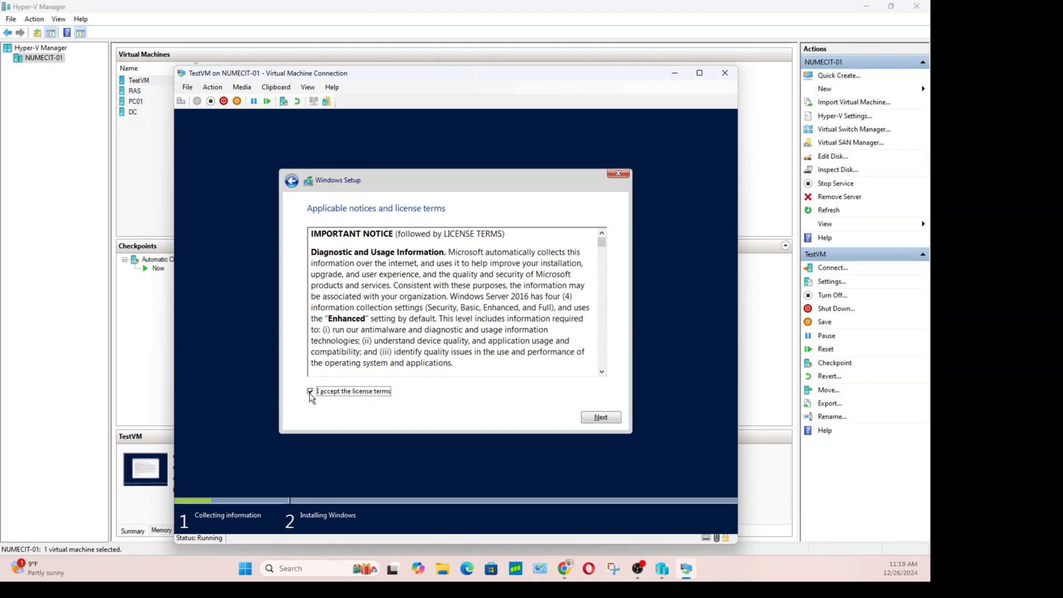
pyautogui.click(603, 417)
pyautogui.click(367, 304)
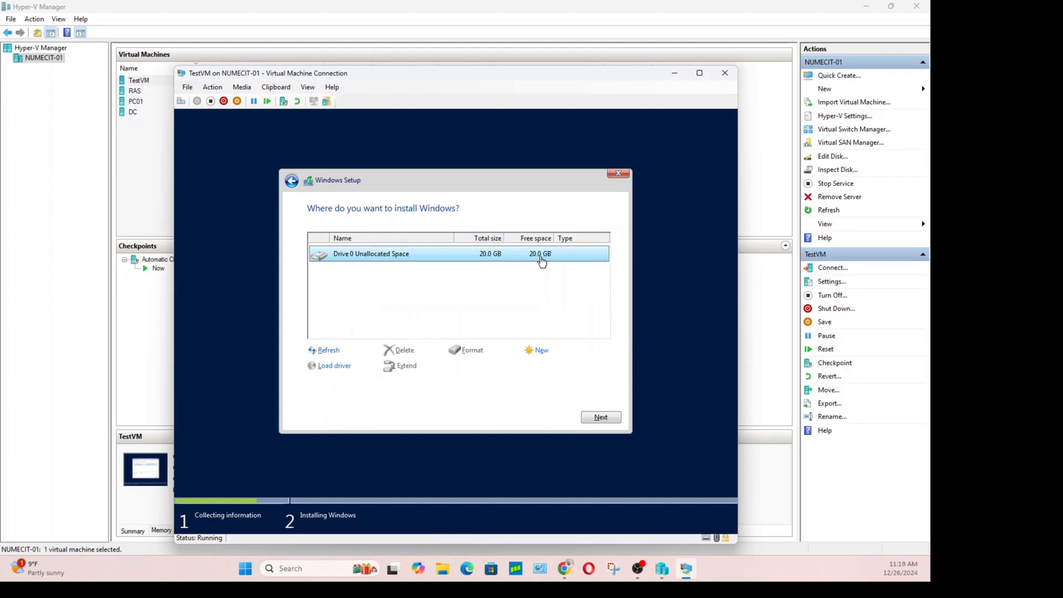
# Install Windows on Drive 0 Unallocated Space and wait for the Customize settings screen.
pyautogui.click(608, 420)
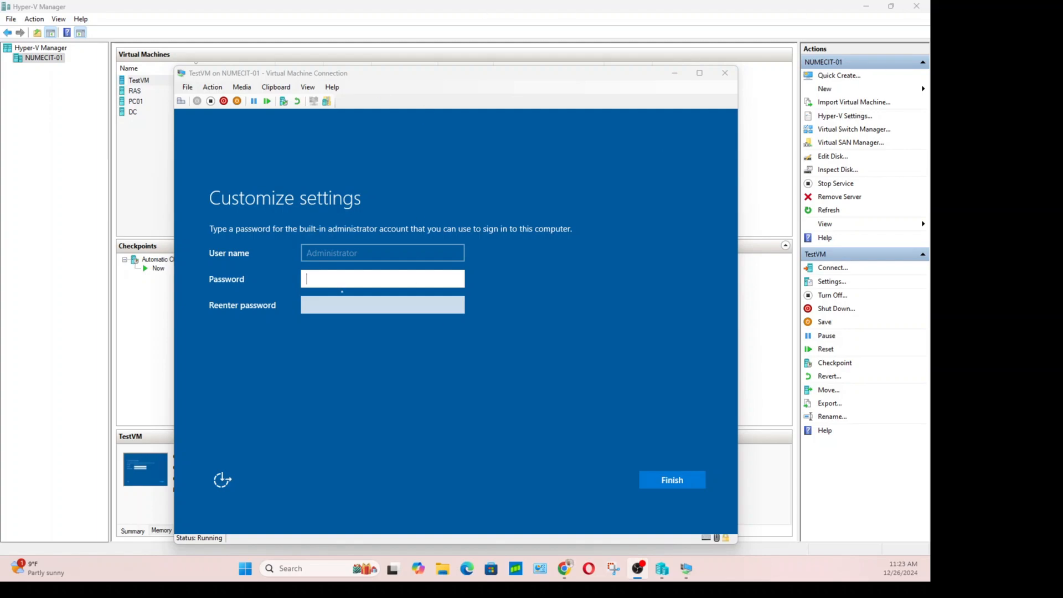
# Enter and confirm the built-in Administrator password, then finish setup.
pyautogui.click(342, 291)
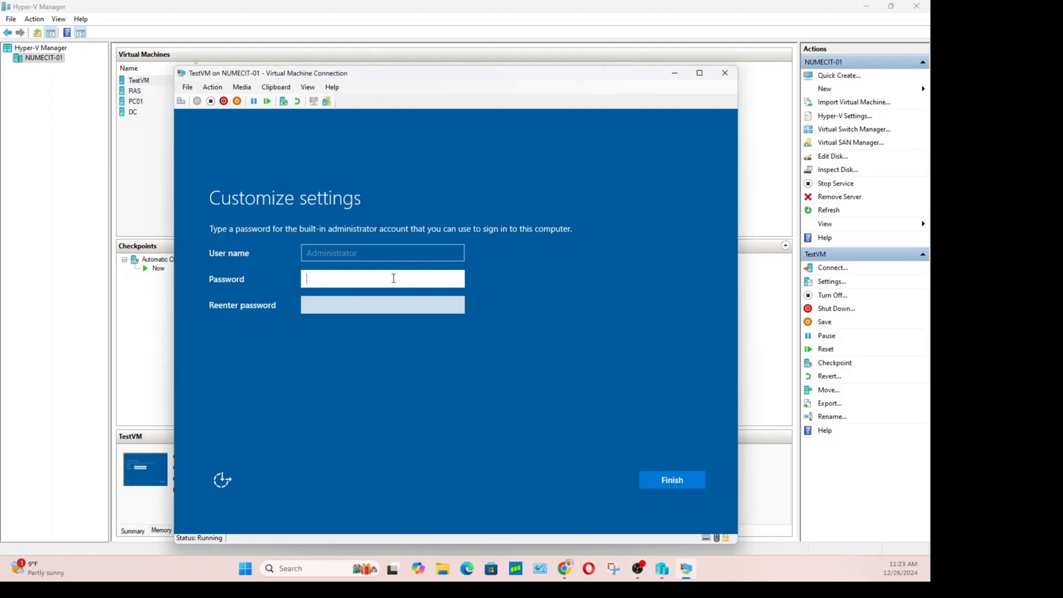
pyautogui.write('•••')
pyautogui.press('BackSpace')
pyautogui.press('BackSpace')
pyautogui.press('BackSpace')
pyautogui.write('••••••••••')
pyautogui.click(349, 305)
pyautogui.write('•')
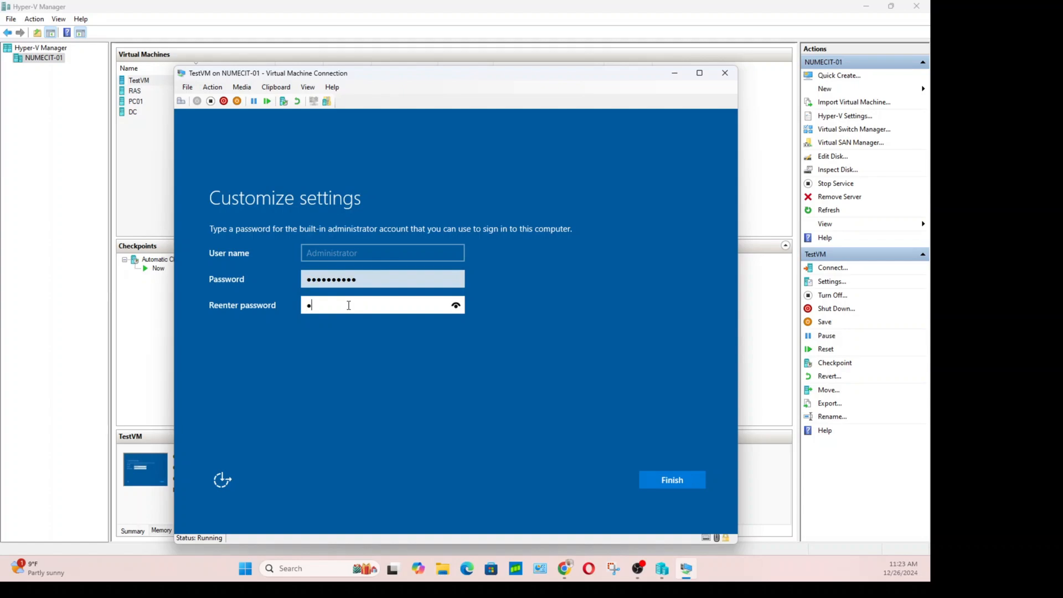
pyautogui.write('•••••••••')
pyautogui.click(676, 484)
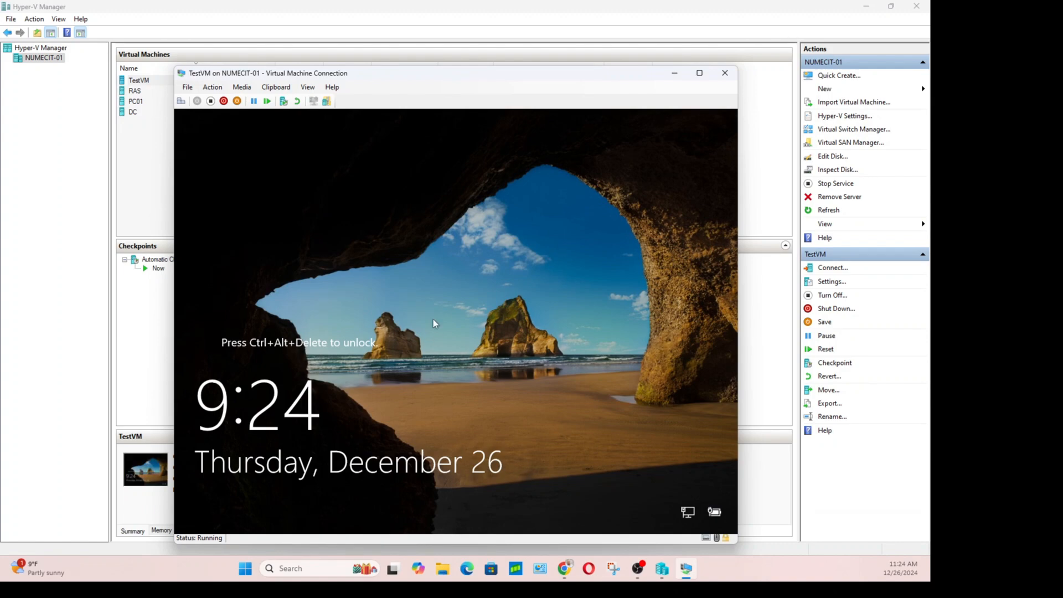
# Send Ctrl+Alt+Delete from the Action menu and sign in with the Administrator password.
pyautogui.click(187, 87)
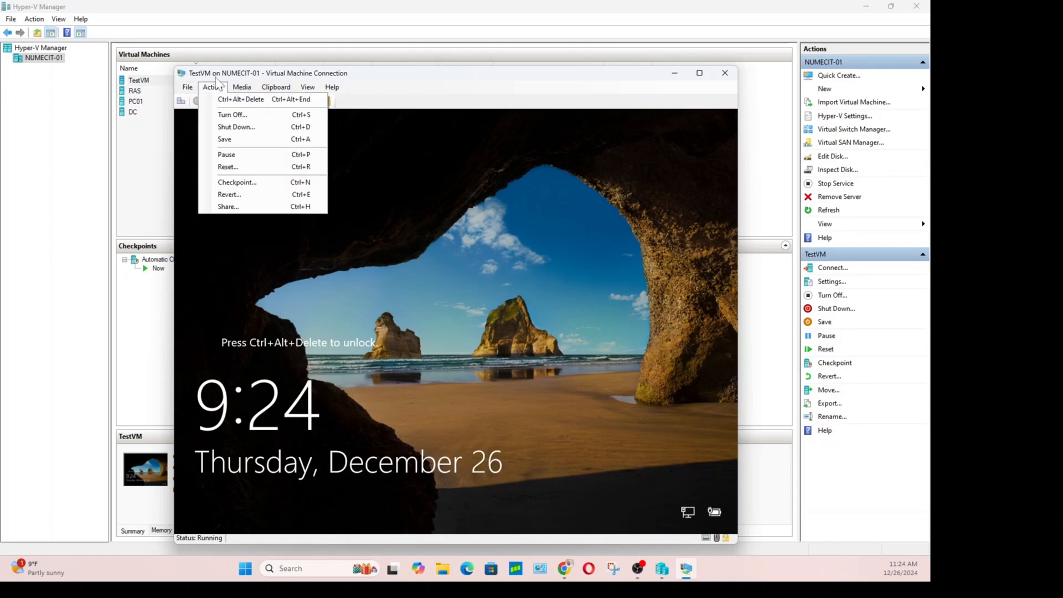
pyautogui.click(239, 99)
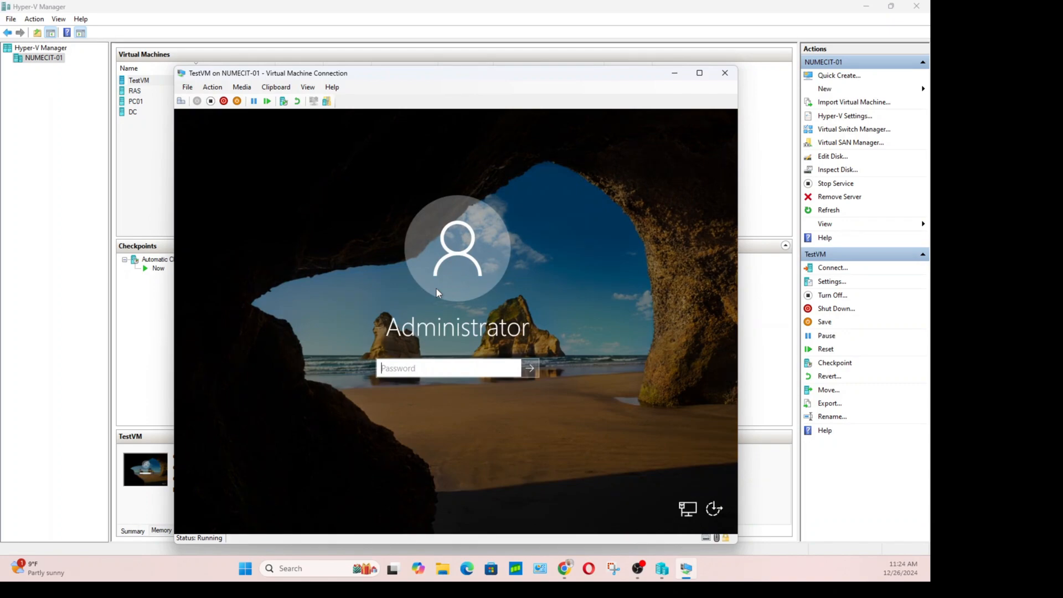
pyautogui.write('••••••••••')
pyautogui.press('Return')
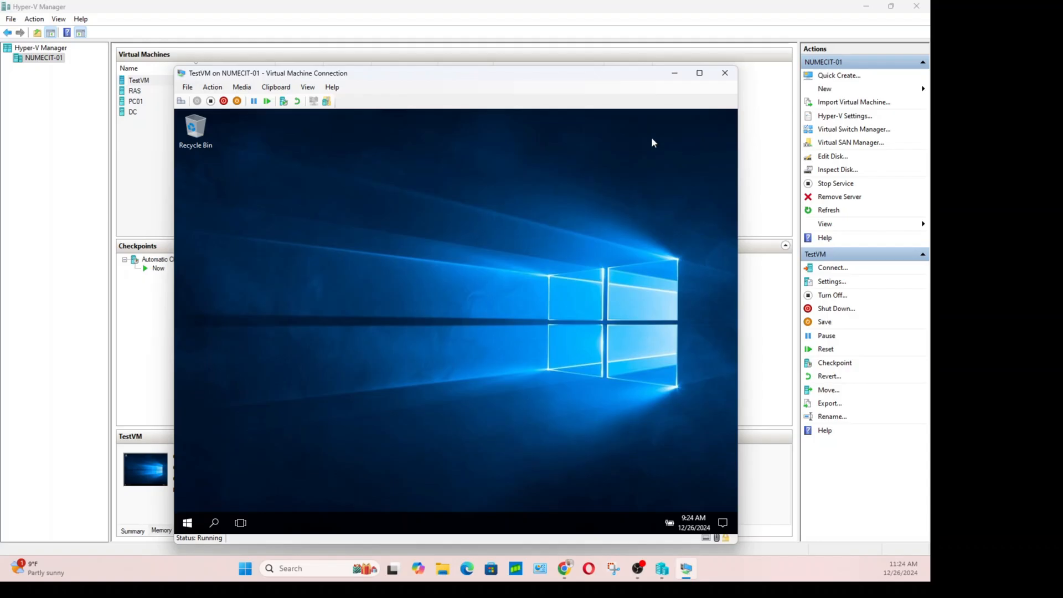
# Maximize the VM window, allow network discovery, and launch Server Manager from Start.
pyautogui.click(700, 73)
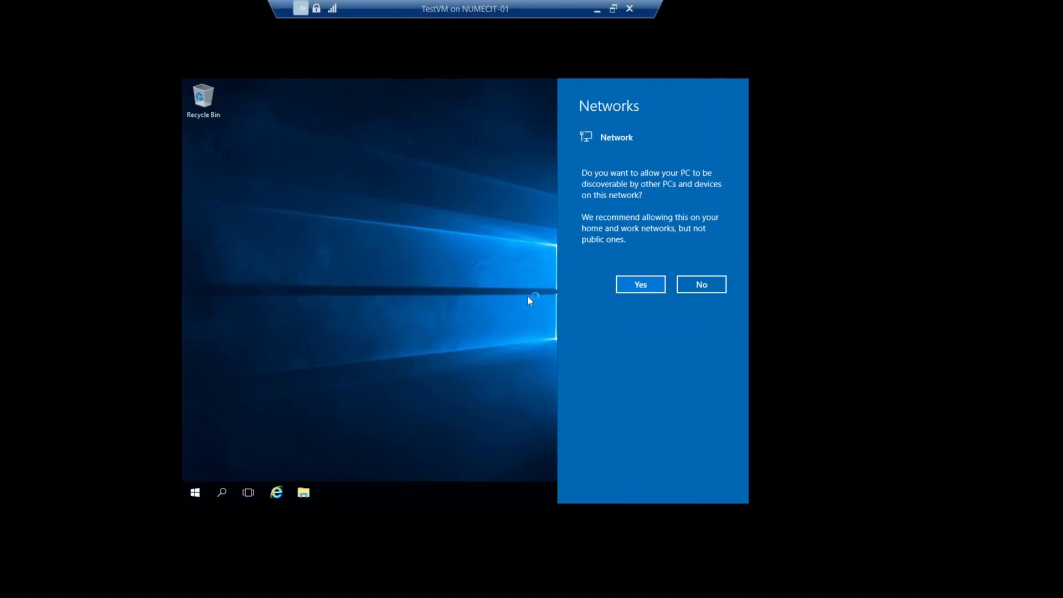
pyautogui.click(640, 288)
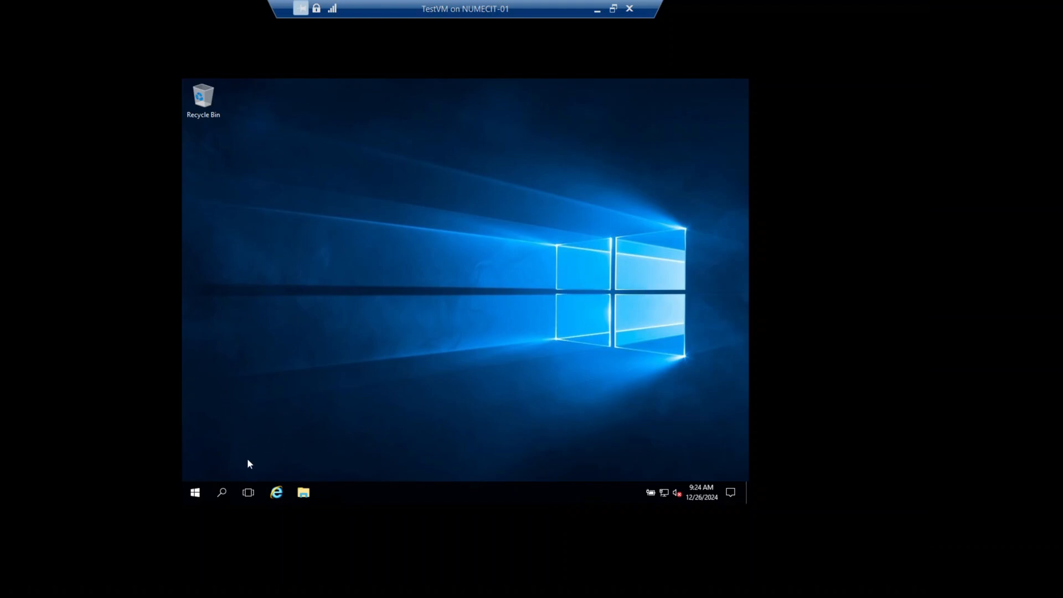
pyautogui.click(195, 493)
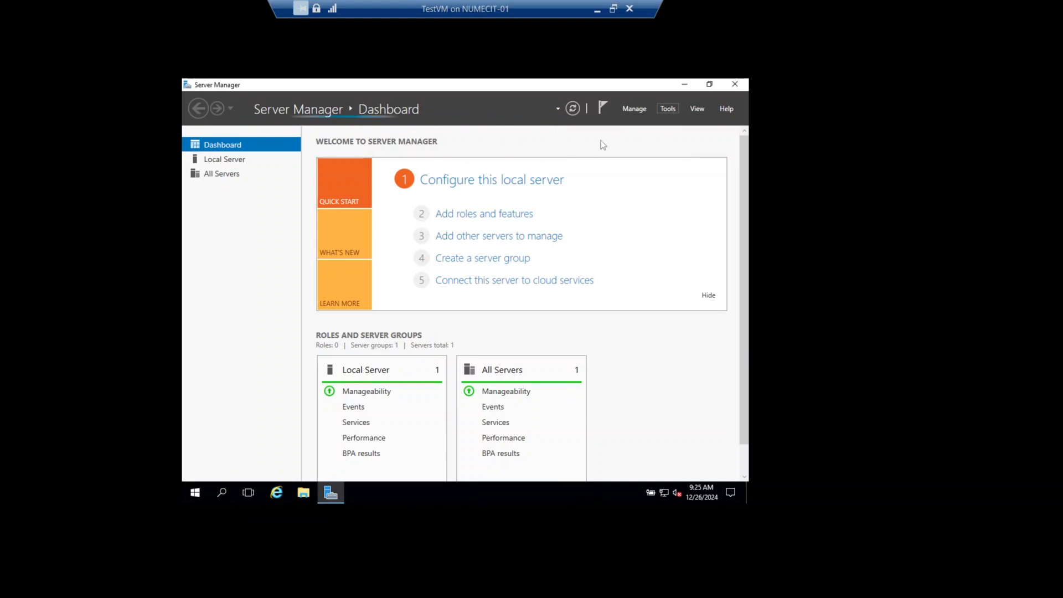
# Sign out the Administrator through the Start menu's account options.
pyautogui.click(191, 495)
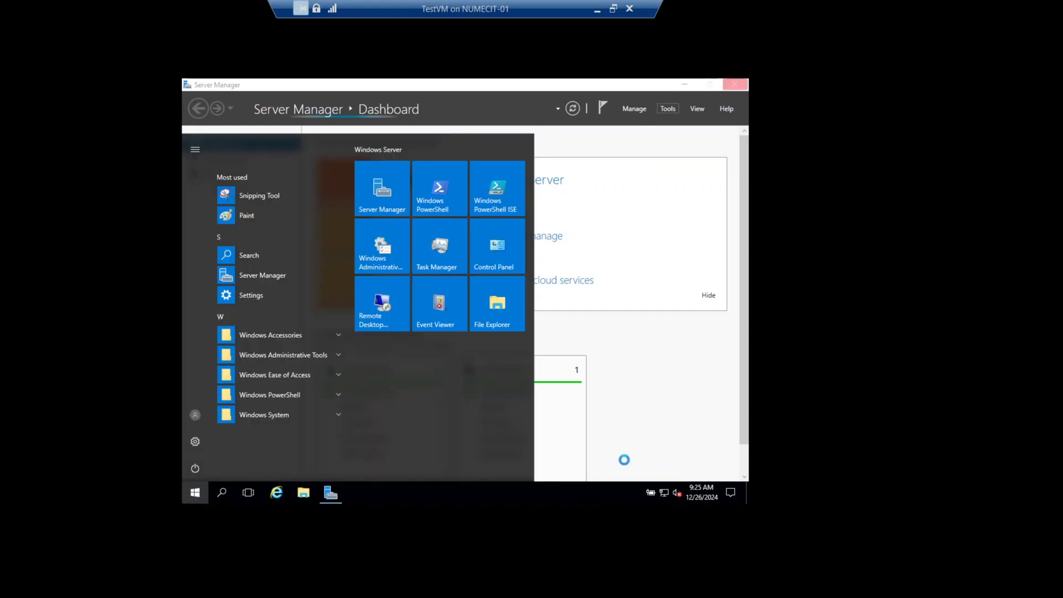
pyautogui.click(655, 431)
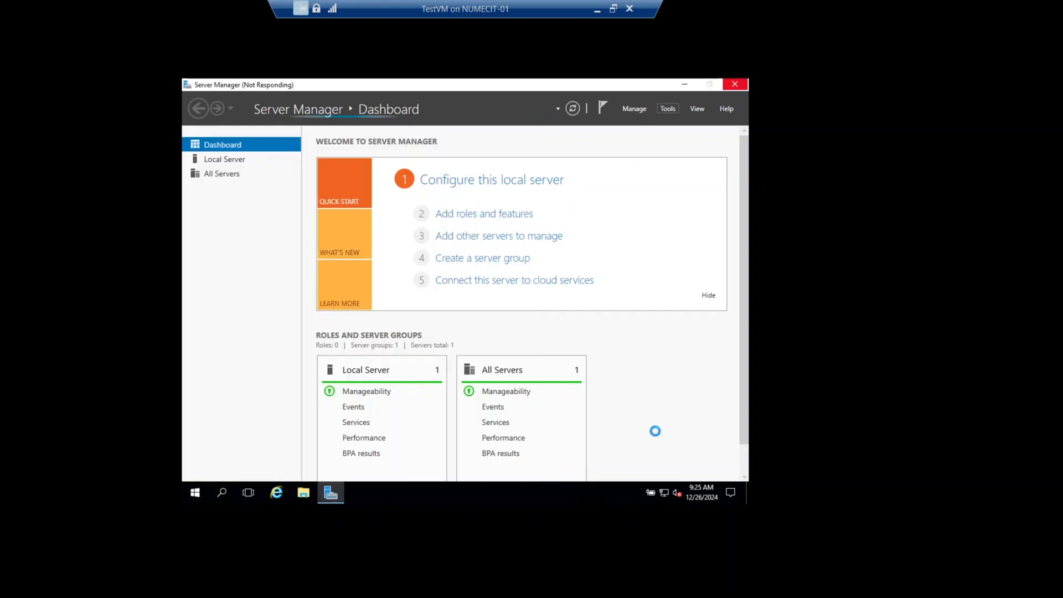
pyautogui.click(195, 493)
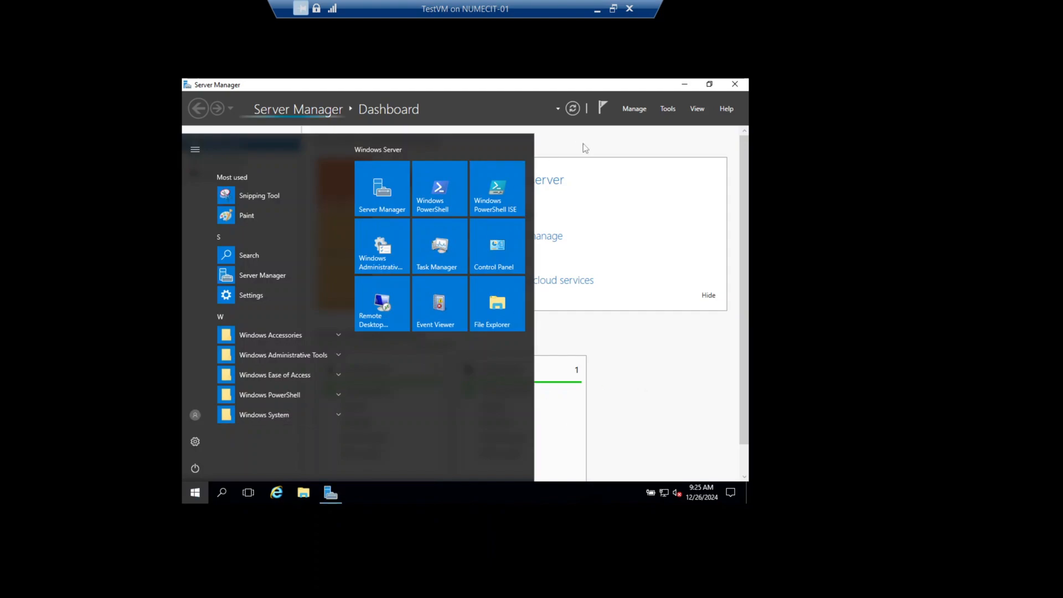
pyautogui.click(194, 494)
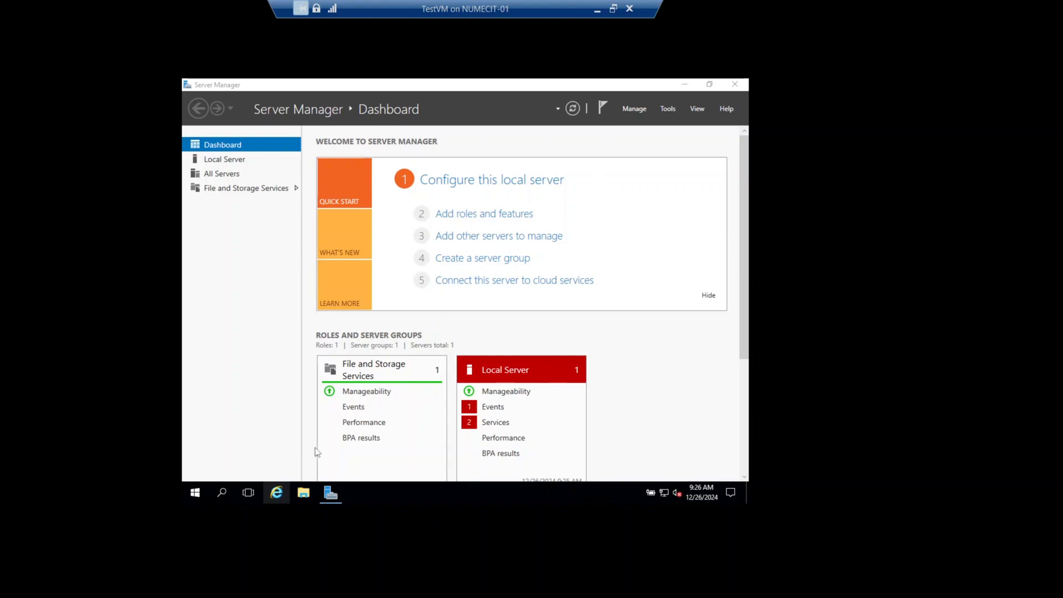
pyautogui.click(195, 494)
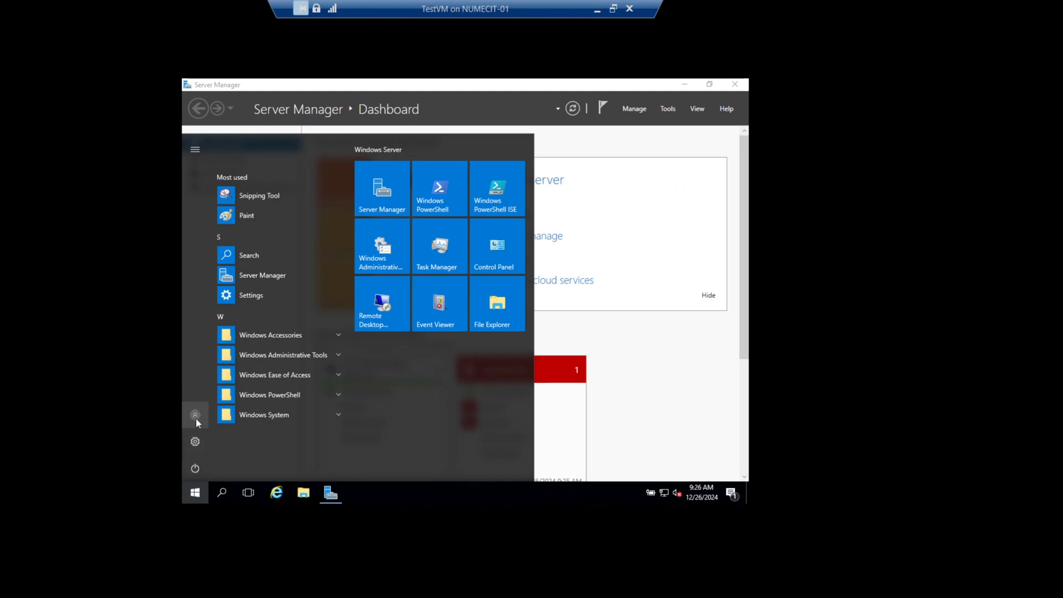
pyautogui.click(196, 419)
pyautogui.click(201, 386)
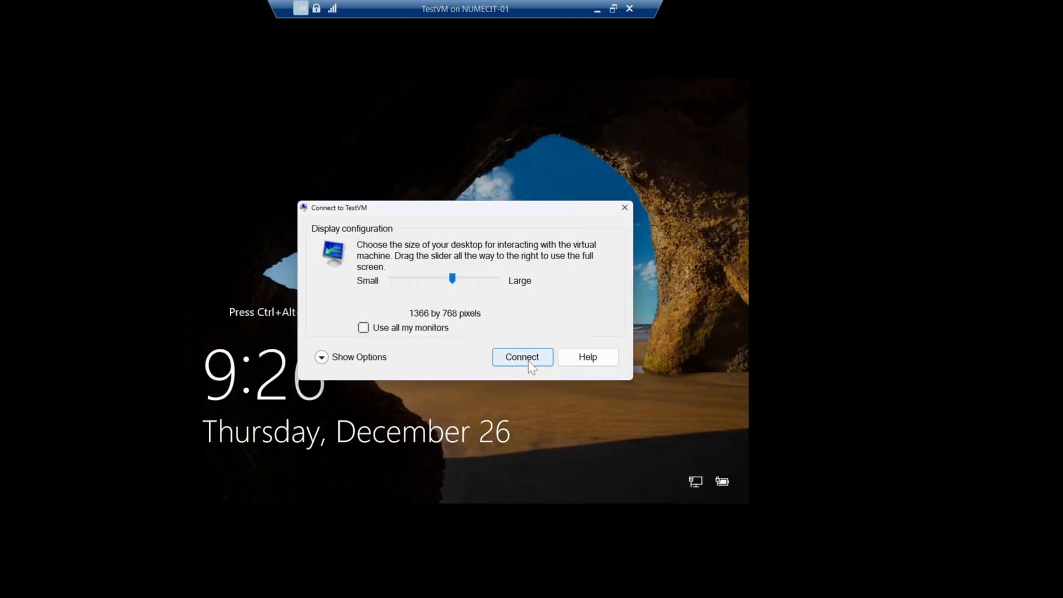
# Dismiss the display size prompt and close the TestVM connection window, leaving the VM running.
pyautogui.click(624, 207)
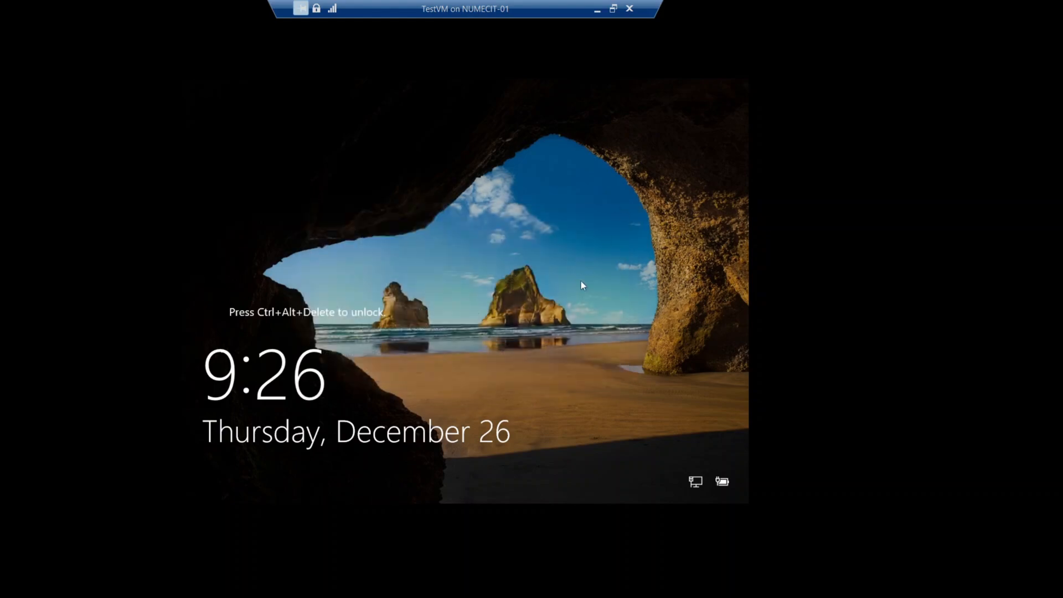
pyautogui.click(629, 10)
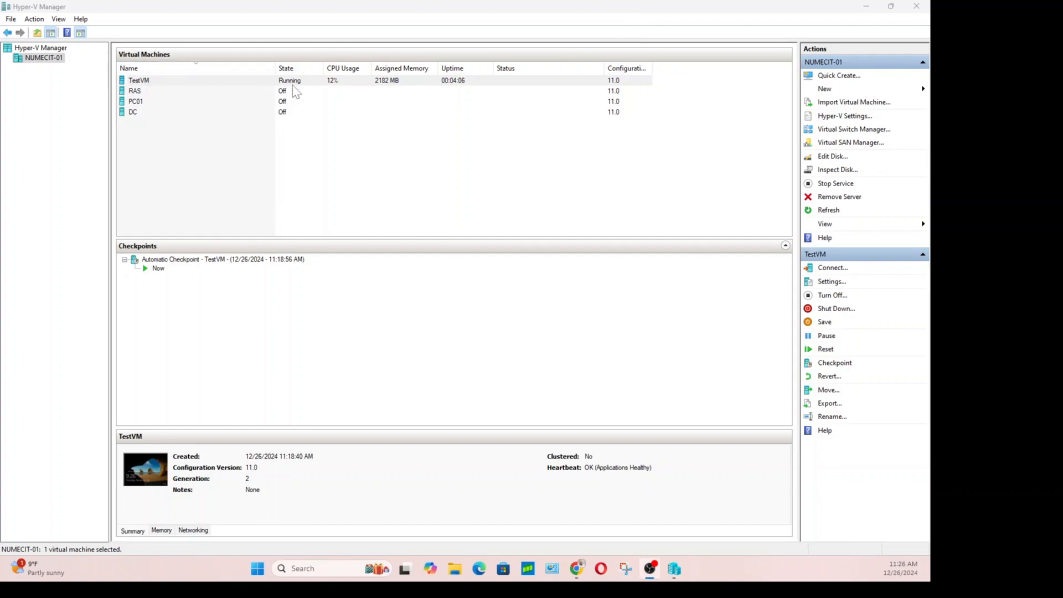
# Turn off TestVM from the Actions pane so its state shows Off.
pyautogui.click(143, 83)
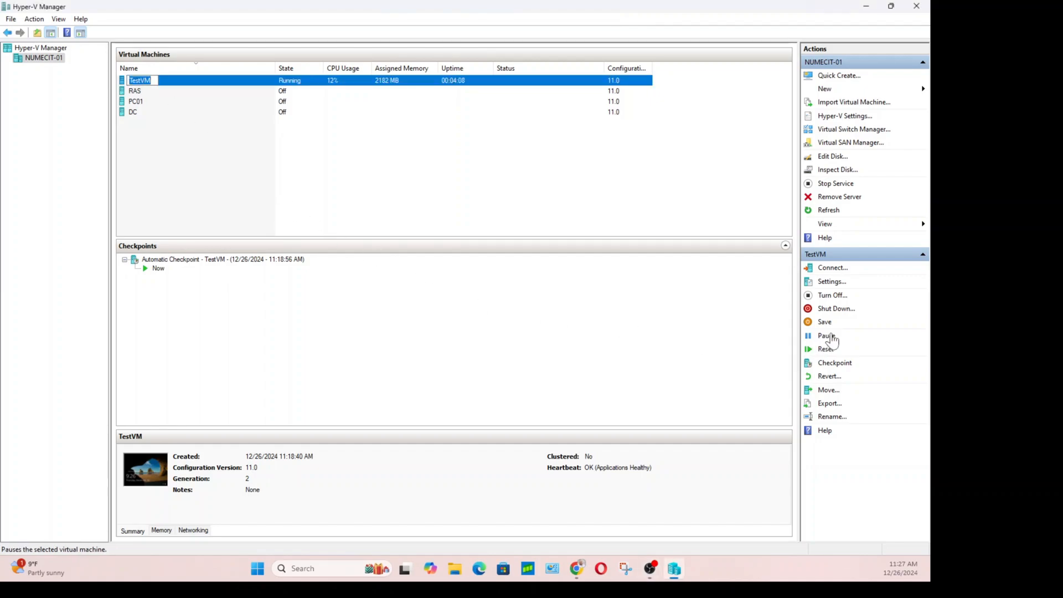
pyautogui.click(834, 297)
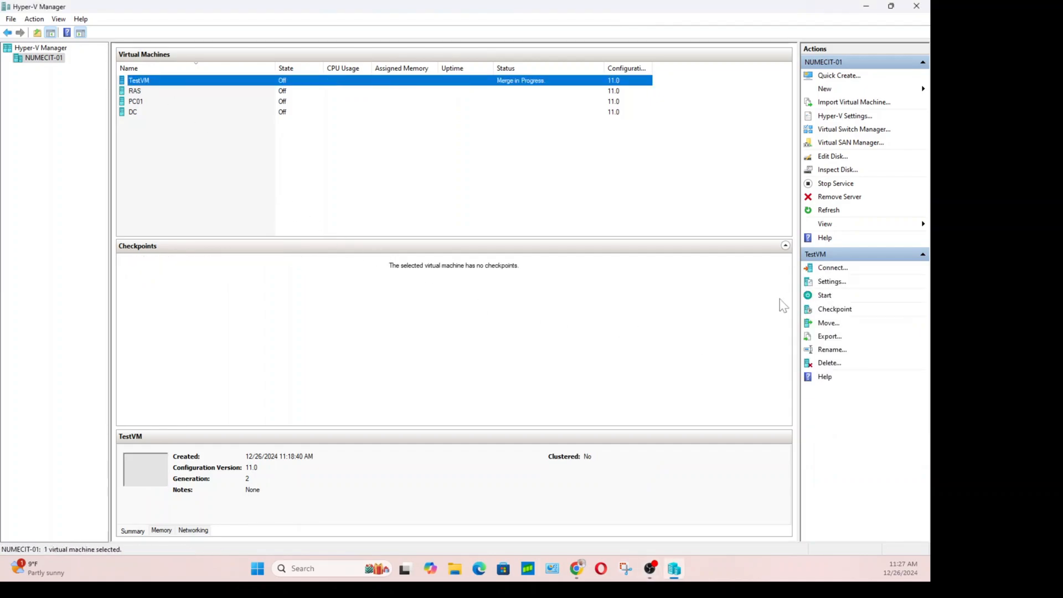